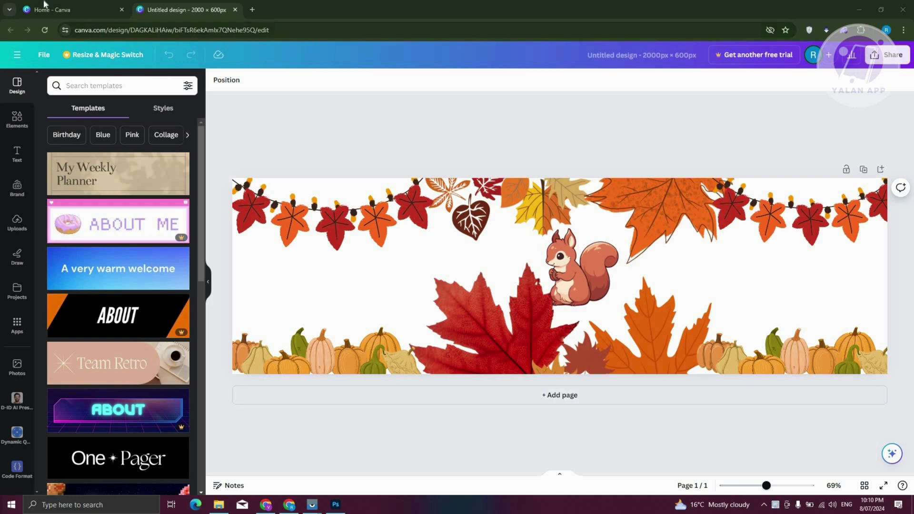
pyautogui.click(72, 10)
pyautogui.moveTo(121, 58)
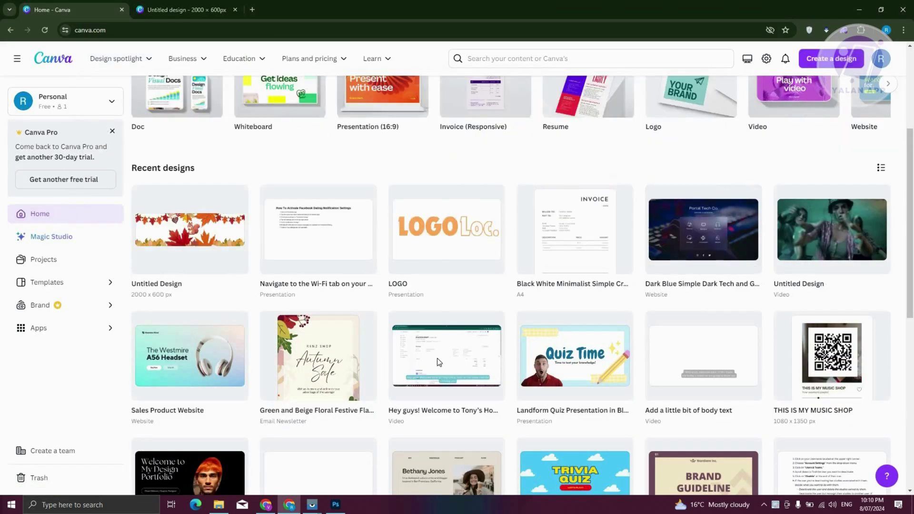
pyautogui.scroll(4, 442, 366)
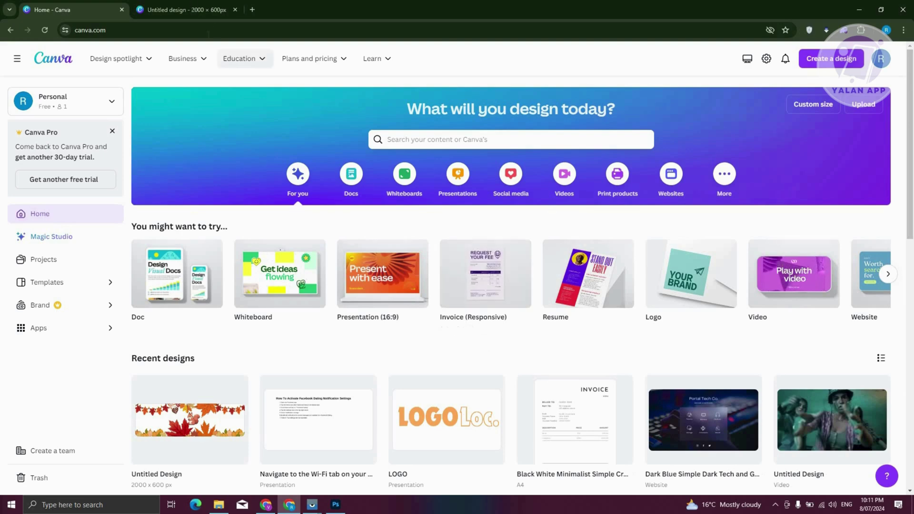
# Return to the autumn banner, drag a maple leaf from Elements onto it, then delete it.
pyautogui.click(208, 11)
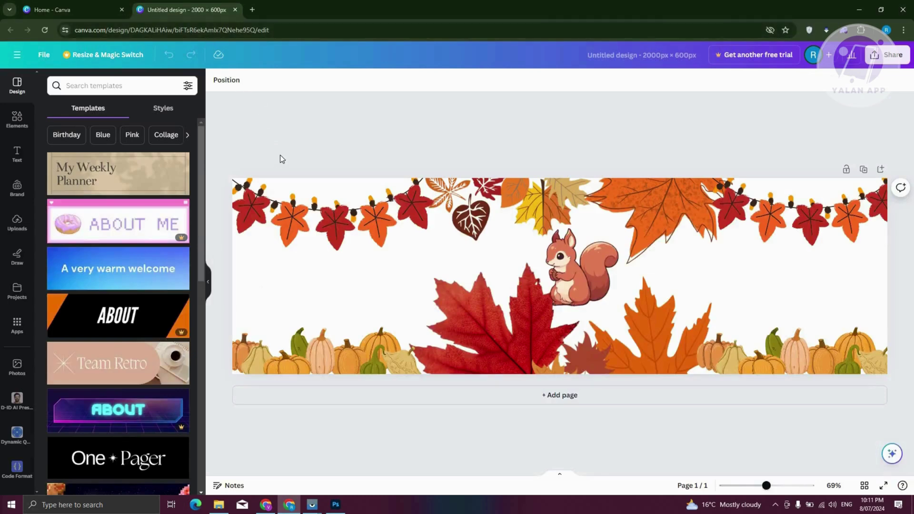
pyautogui.click(16, 120)
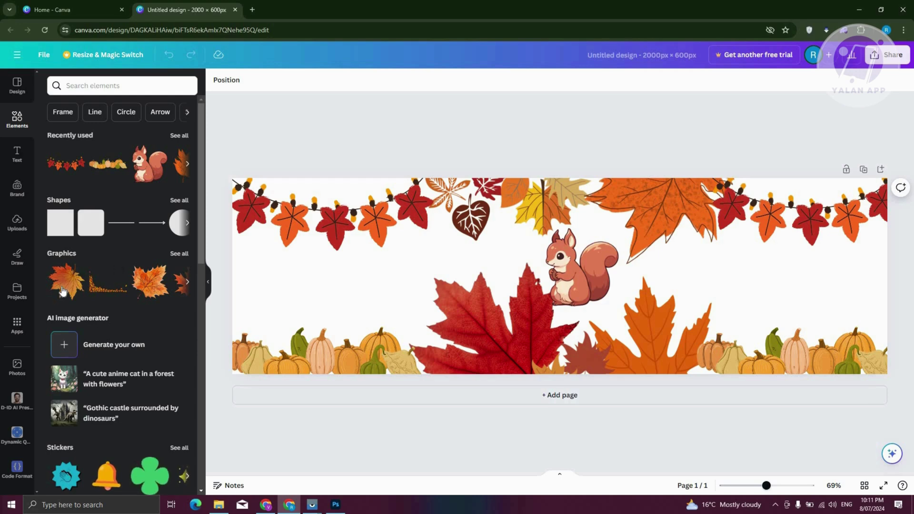
pyautogui.moveTo(64, 292); pyautogui.dragTo(327, 296)
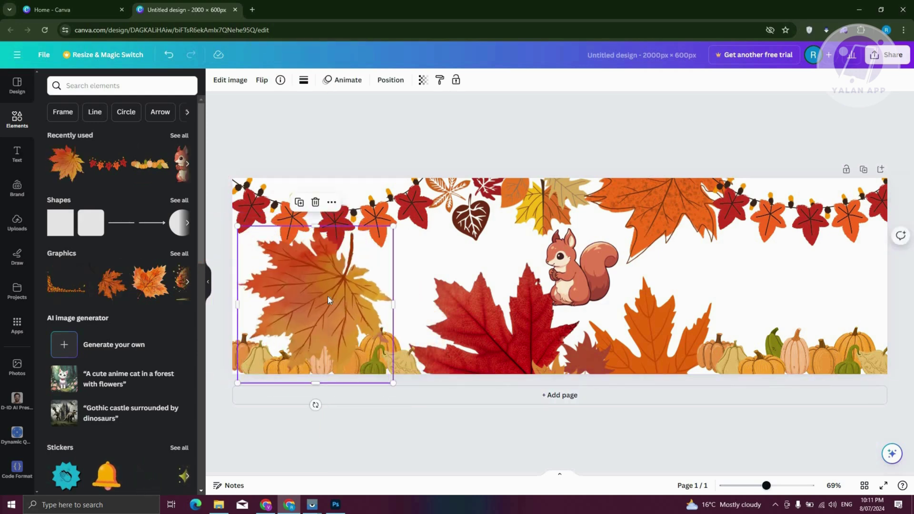
pyautogui.press('Delete')
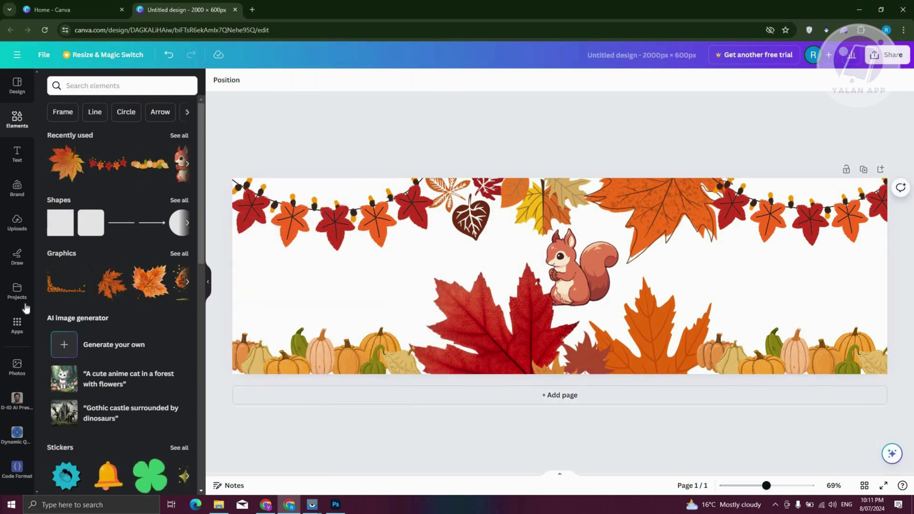
# Browse the Uploads, Draw, Projects and Apps panels beside the banner.
pyautogui.click(17, 223)
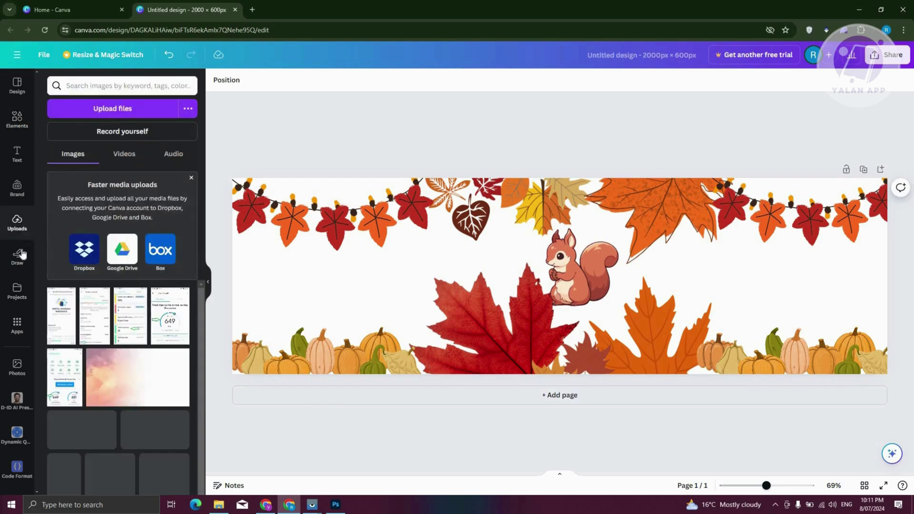
pyautogui.click(25, 233)
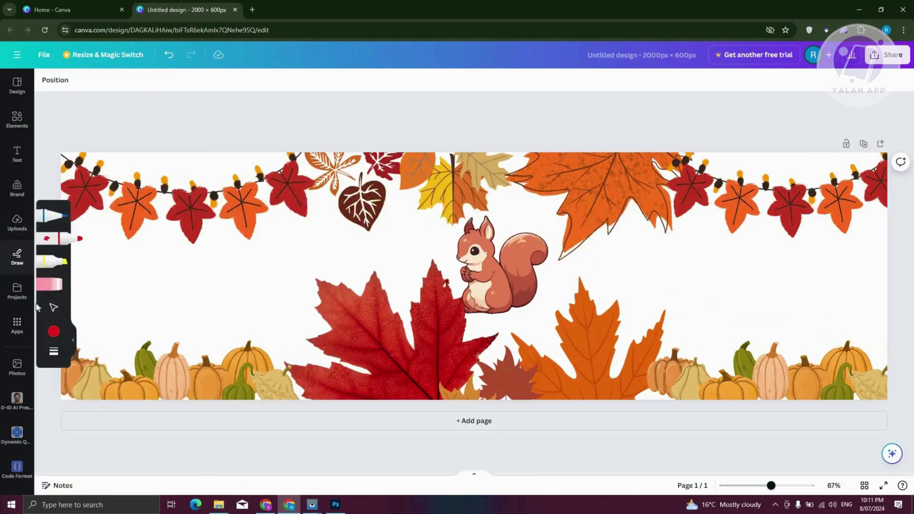
pyautogui.click(18, 291)
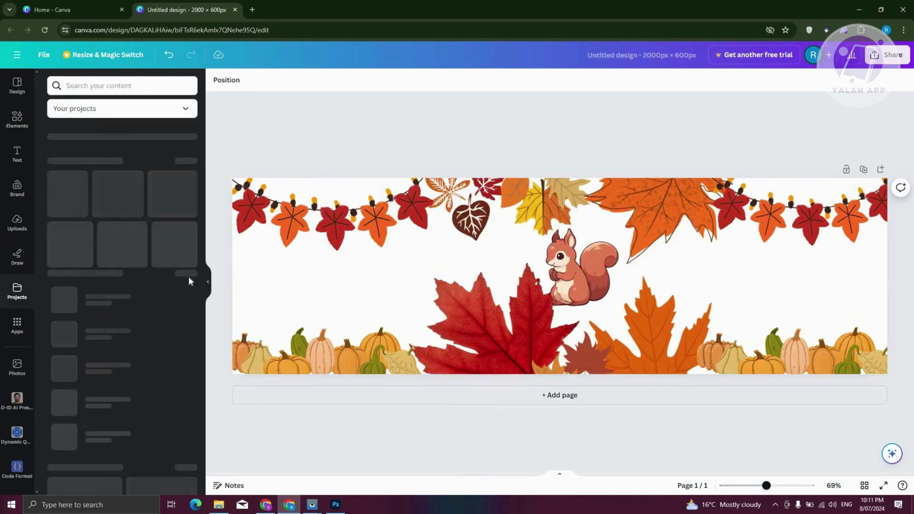
pyautogui.click(17, 323)
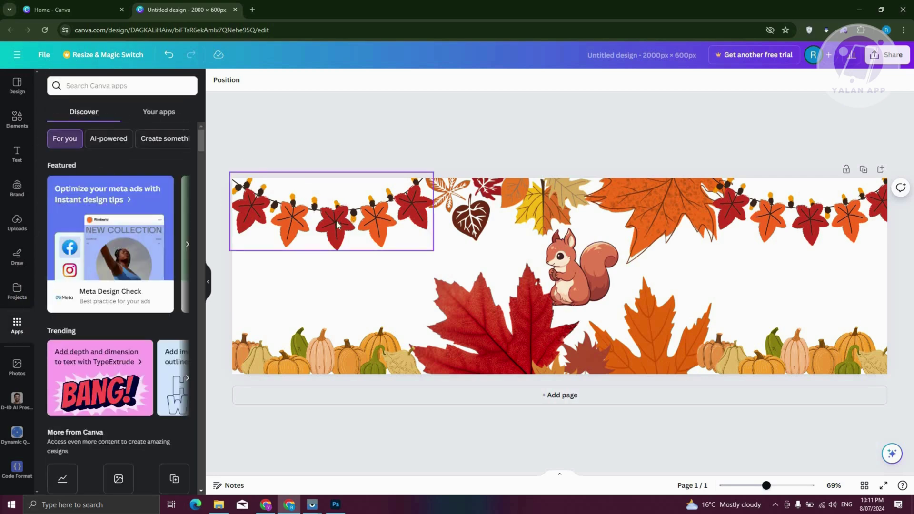
# Select the top-left leaf garland and open its red colour swatch.
pyautogui.click(336, 219)
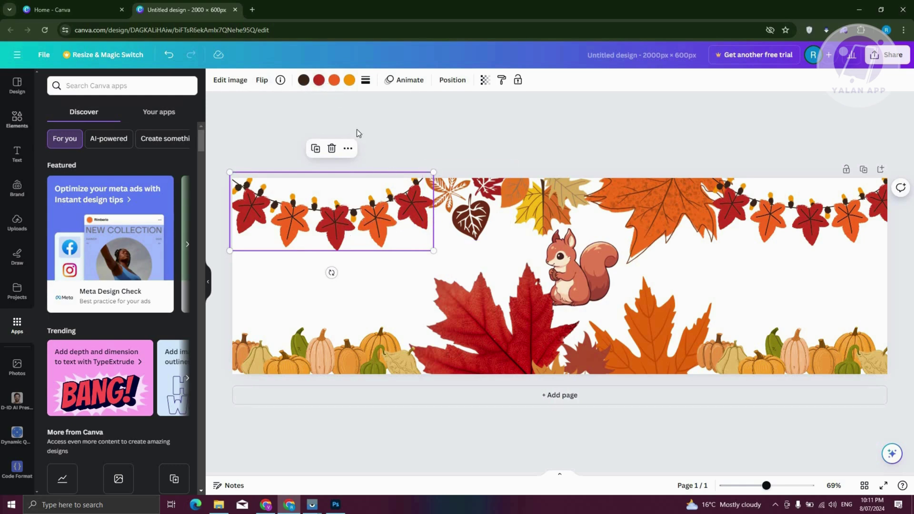
pyautogui.click(304, 81)
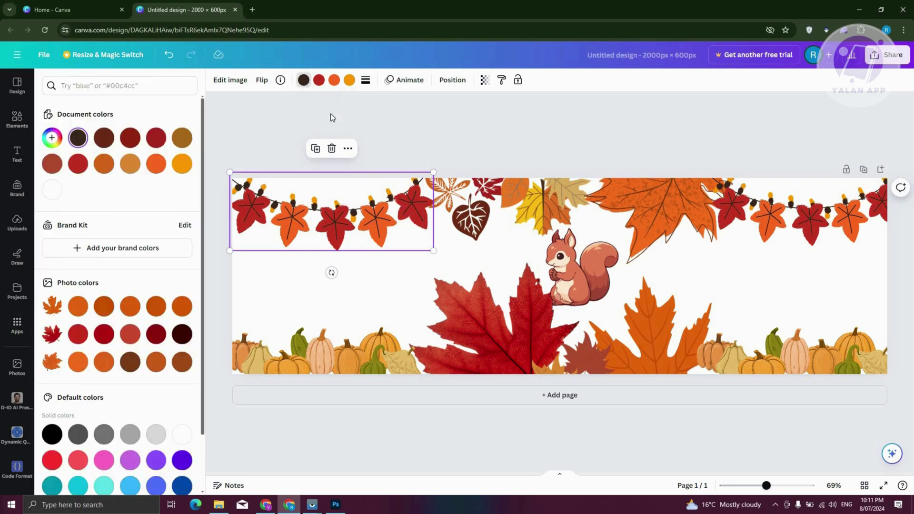
pyautogui.click(319, 80)
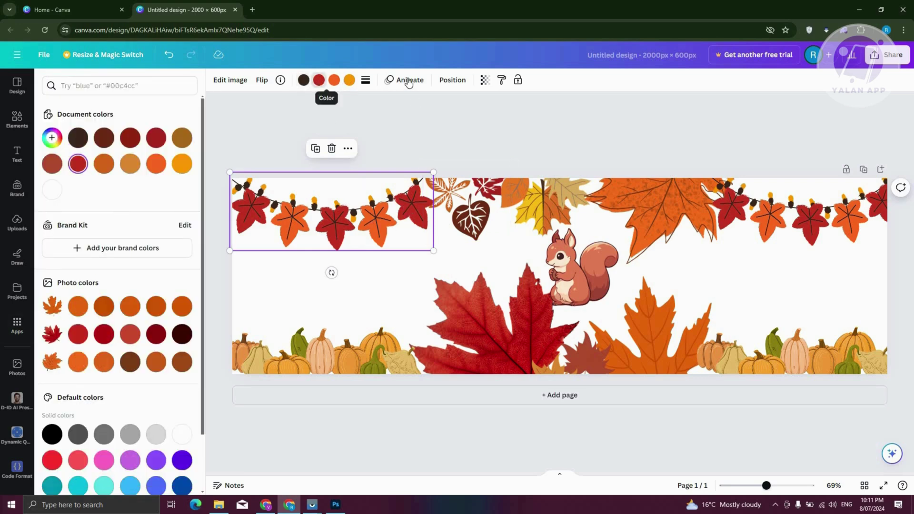
# Preview the Pan, Rise and Pop animations on the garland, then apply Wipe.
pyautogui.click(409, 81)
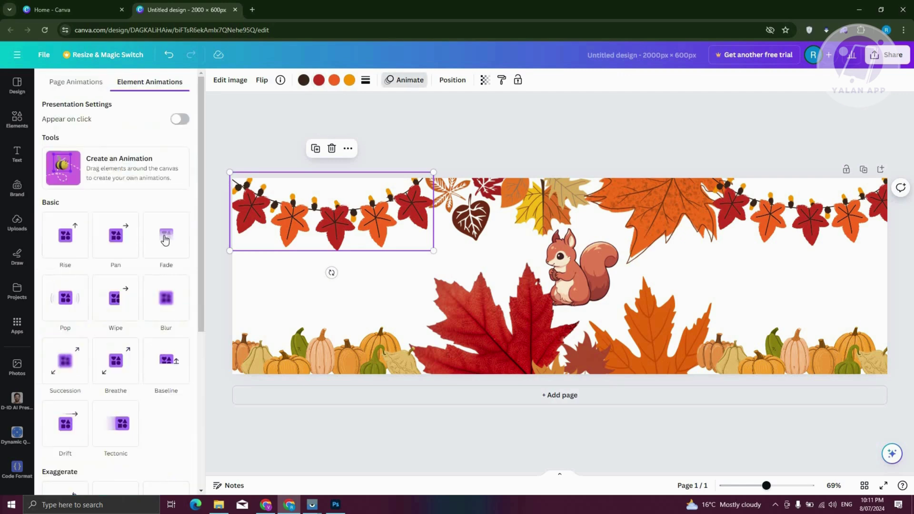
pyautogui.click(125, 241)
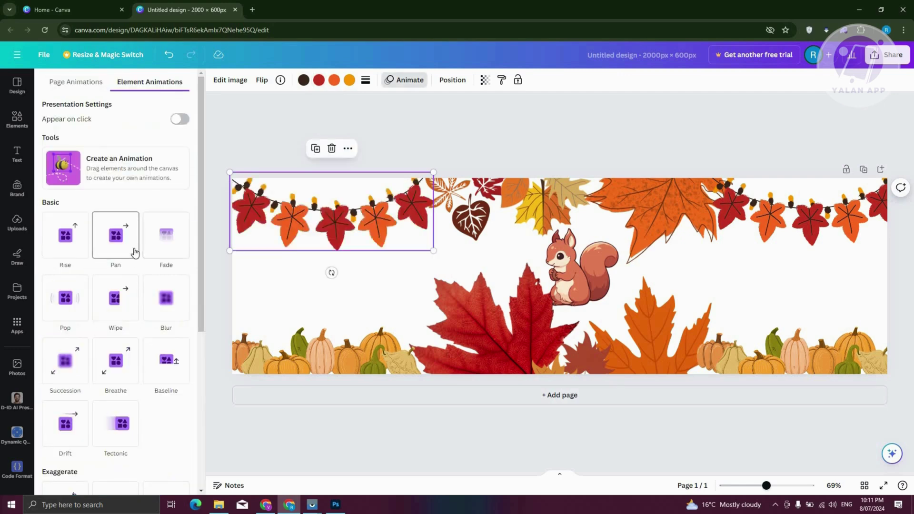
pyautogui.click(80, 237)
pyautogui.click(84, 300)
pyautogui.click(127, 303)
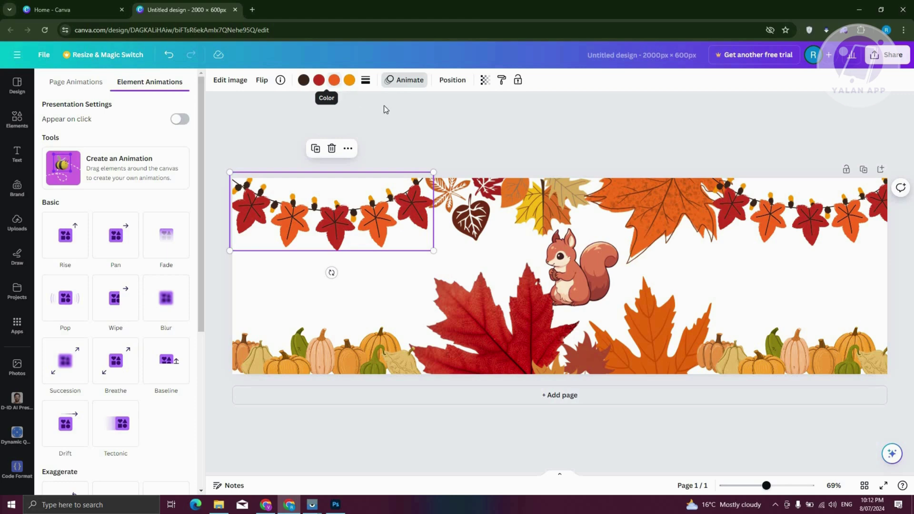
pyautogui.click(400, 199)
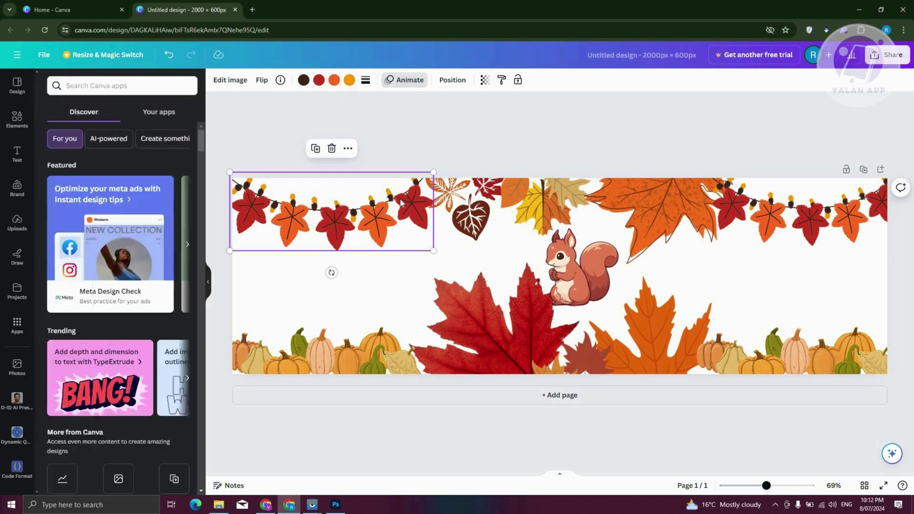
pyautogui.click(568, 135)
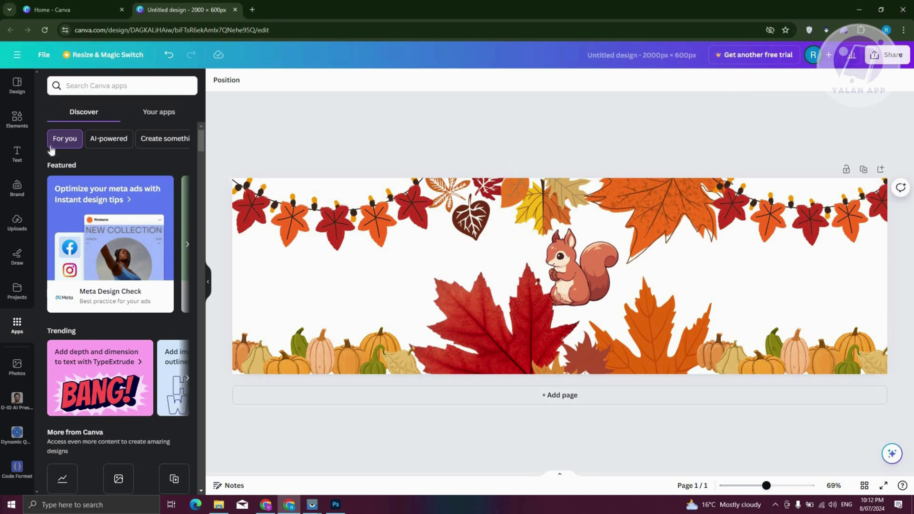
pyautogui.click(18, 128)
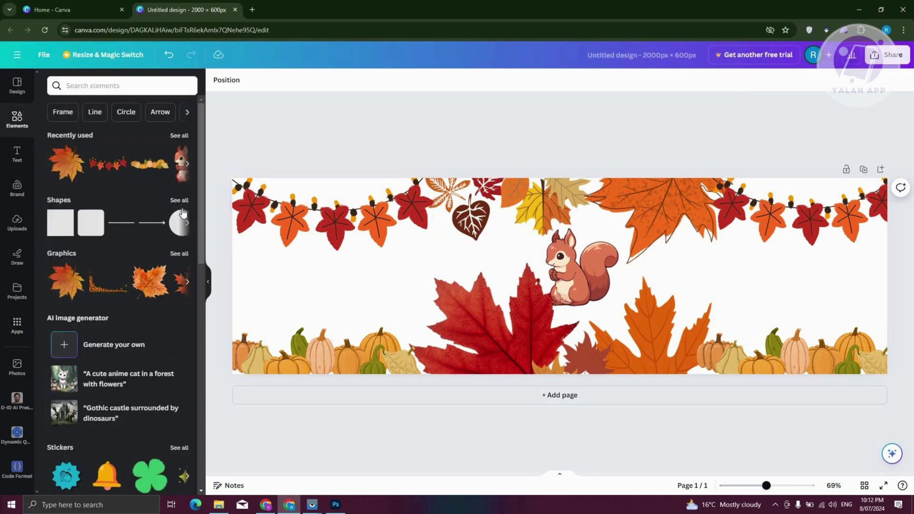
pyautogui.click(179, 254)
pyautogui.scroll(-7, 112, 332)
pyautogui.scroll(-10, 111, 324)
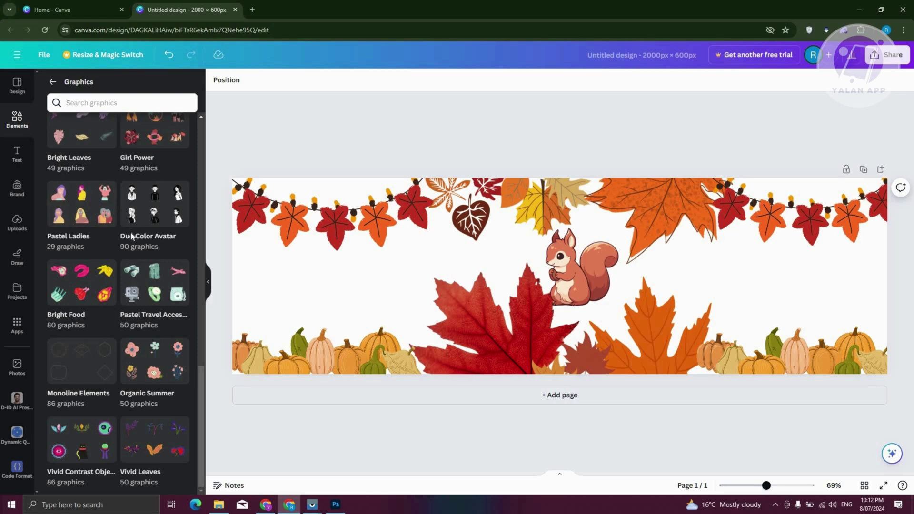
pyautogui.click(20, 123)
pyautogui.scroll(-7, 131, 239)
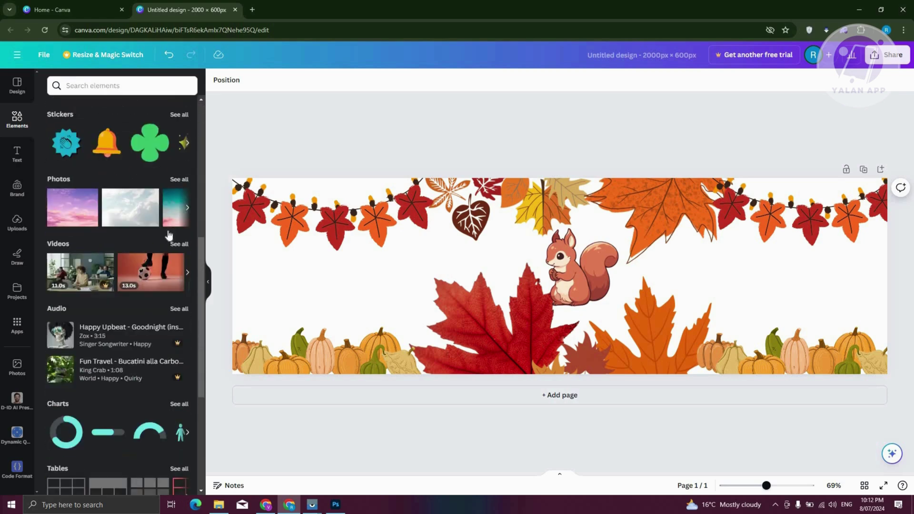
pyautogui.scroll(2, 162, 241)
pyautogui.scroll(-6, 168, 243)
pyautogui.scroll(3, 106, 241)
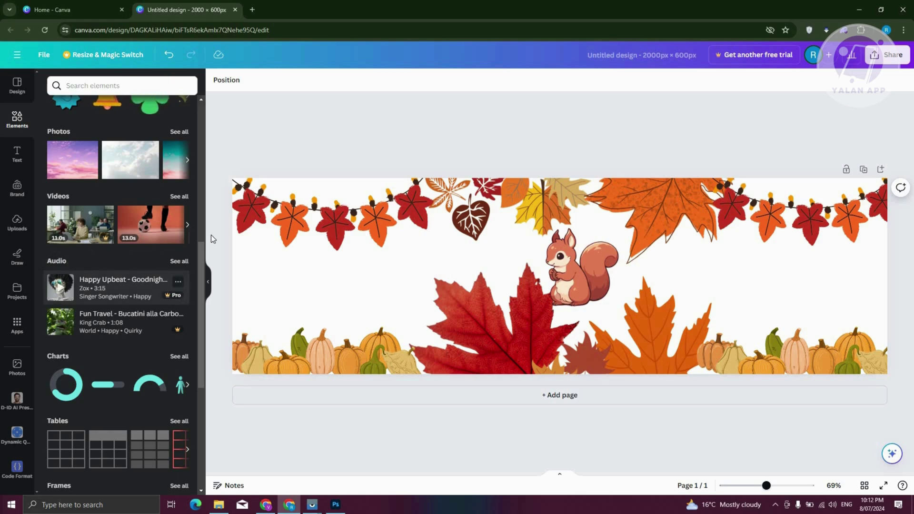
pyautogui.click(24, 327)
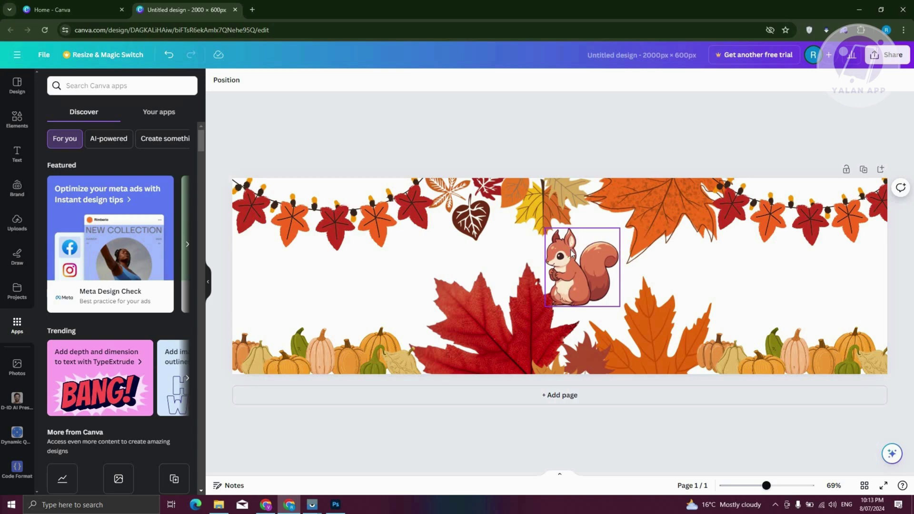
pyautogui.click(357, 473)
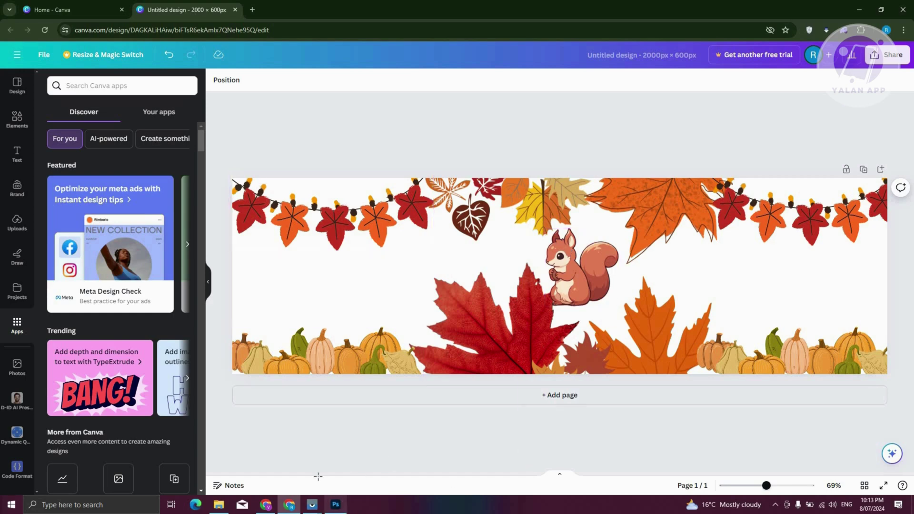
# Switch to Photoshop's blank 1890 × 1417 px Untitled-1 document from the taskbar.
pyautogui.click(336, 505)
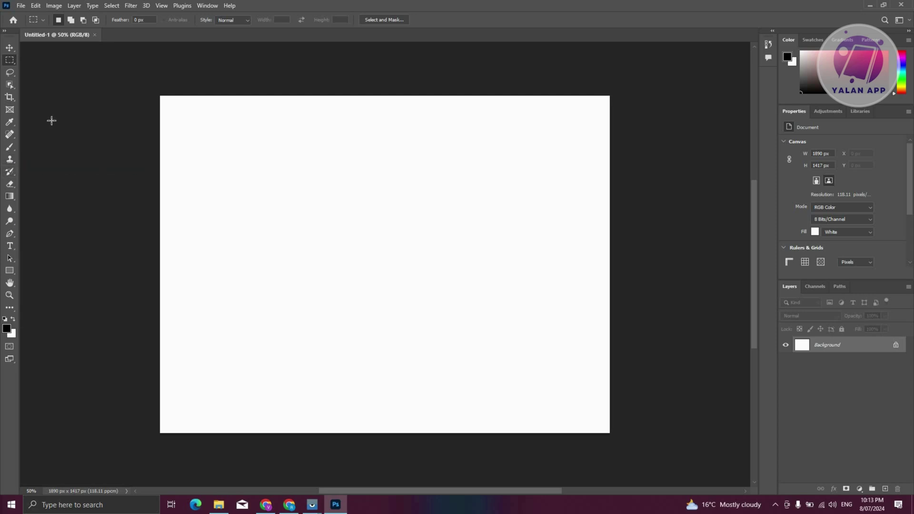
pyautogui.click(288, 505)
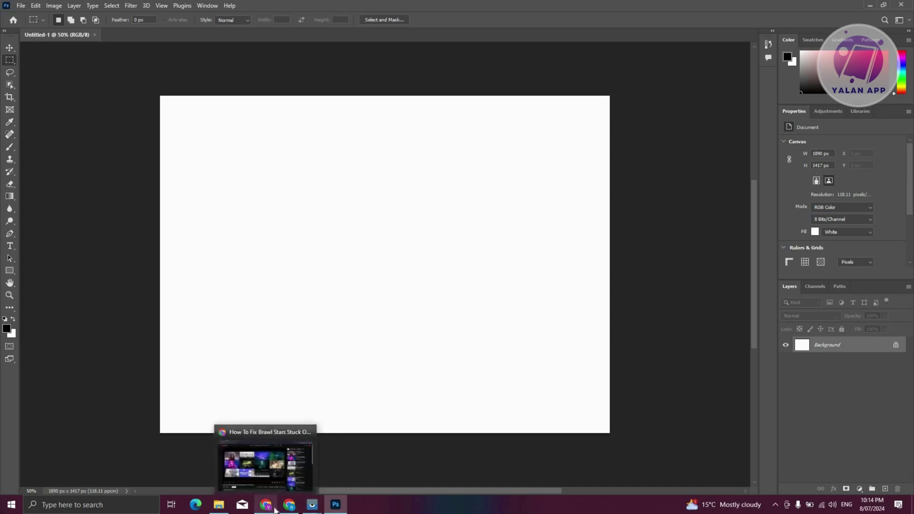
# Cycle through the Chrome and Photoshop windows, ending with the Canva autumn banner in front.
pyautogui.click(289, 505)
pyautogui.click(289, 506)
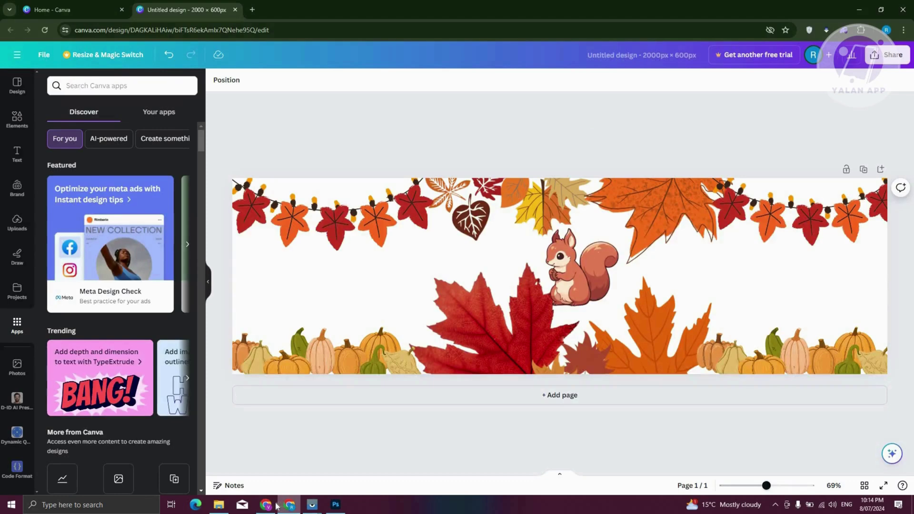
pyautogui.click(284, 507)
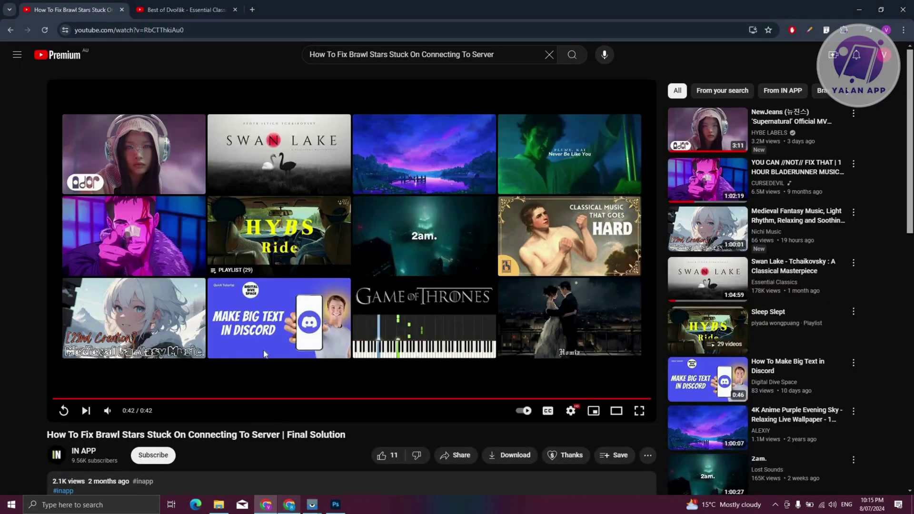
pyautogui.click(283, 507)
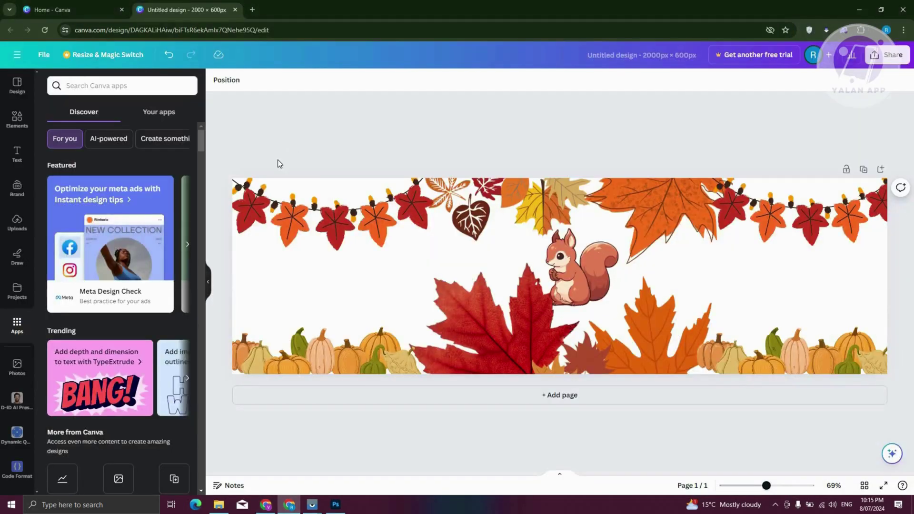
pyautogui.rightClick(341, 506)
pyautogui.click(340, 506)
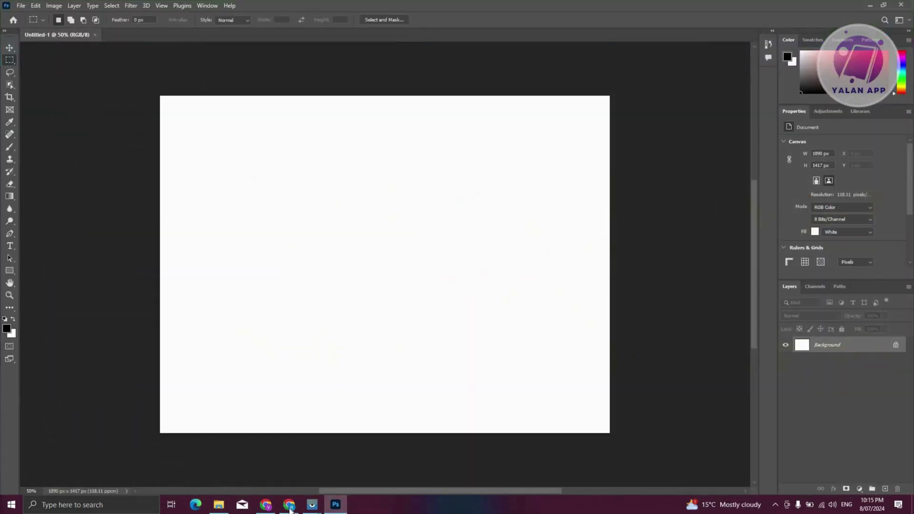
pyautogui.click(290, 505)
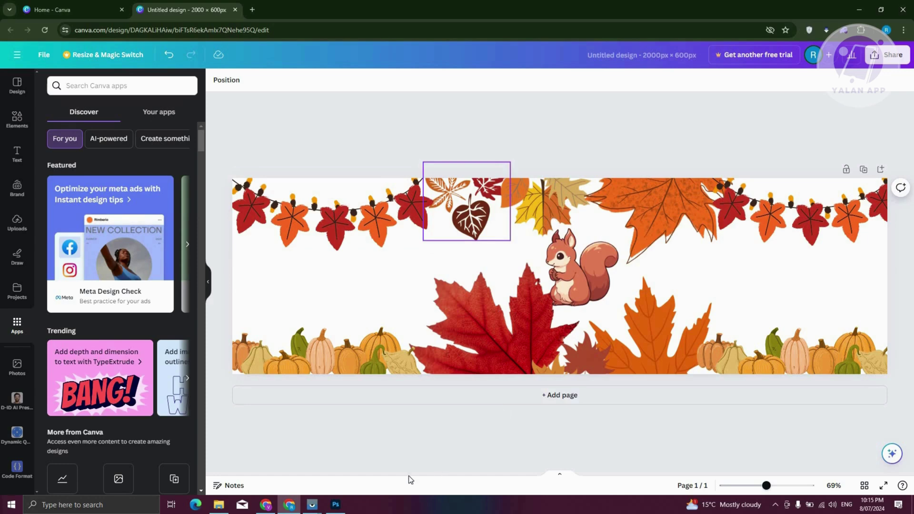
# Bring Photoshop's blank Untitled-1 document back in front from the taskbar.
pyautogui.click(335, 504)
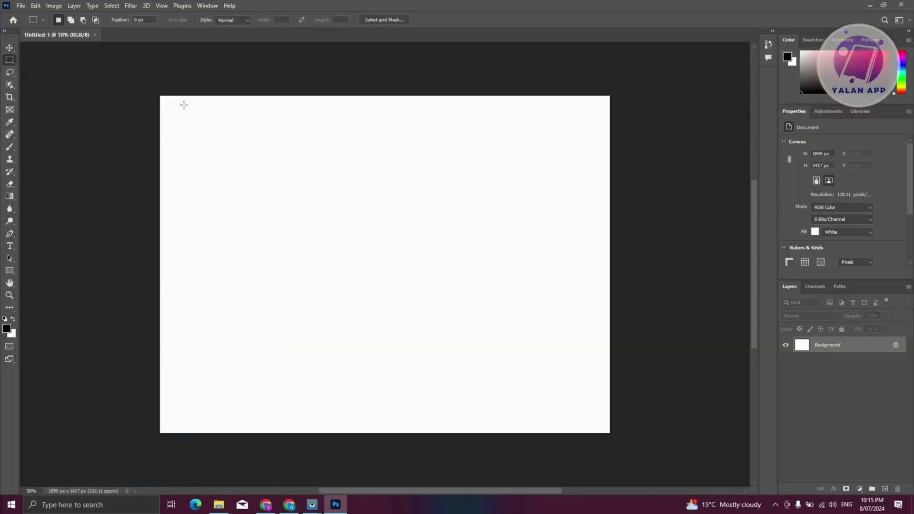